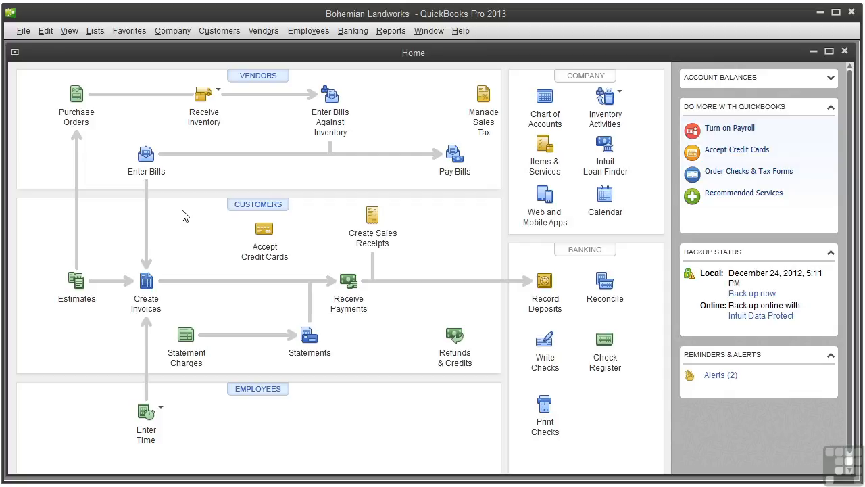
Step: Start a customer payment from the customer with three open 360.00 invoices and set the amount to 360.00
{"action": "left_click", "coordinate": [350, 307]}
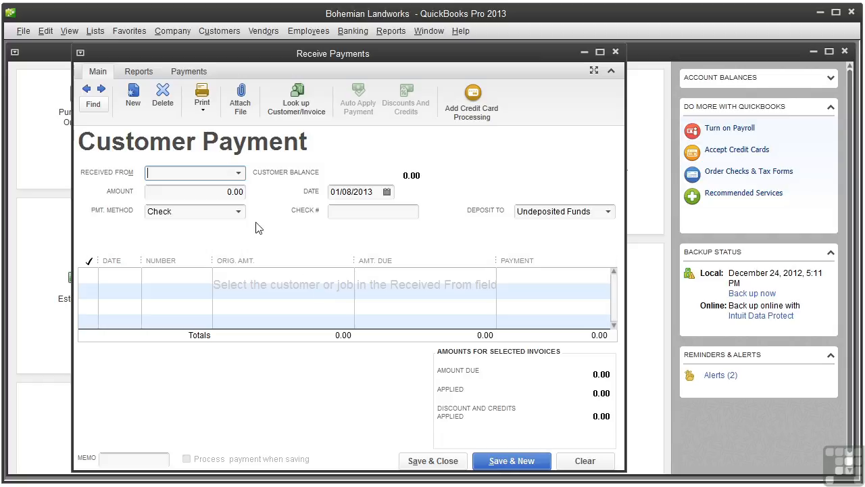
{"action": "left_click", "coordinate": [238, 175]}
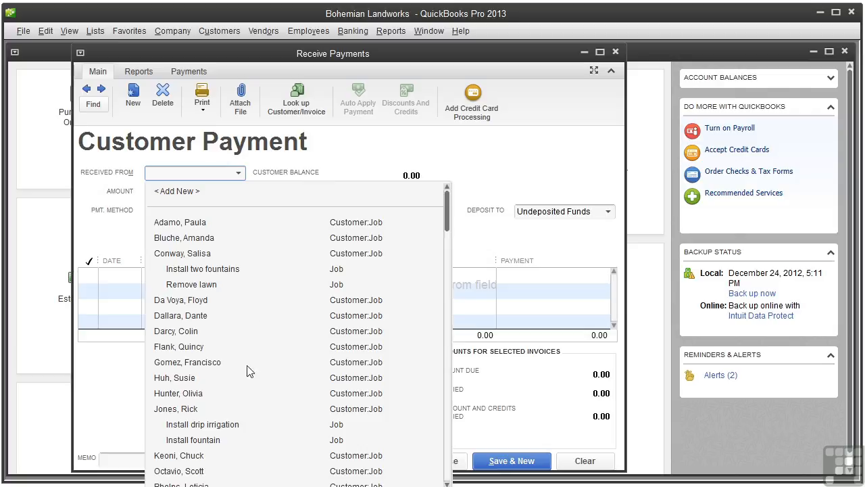
{"action": "left_click", "coordinate": [217, 471]}
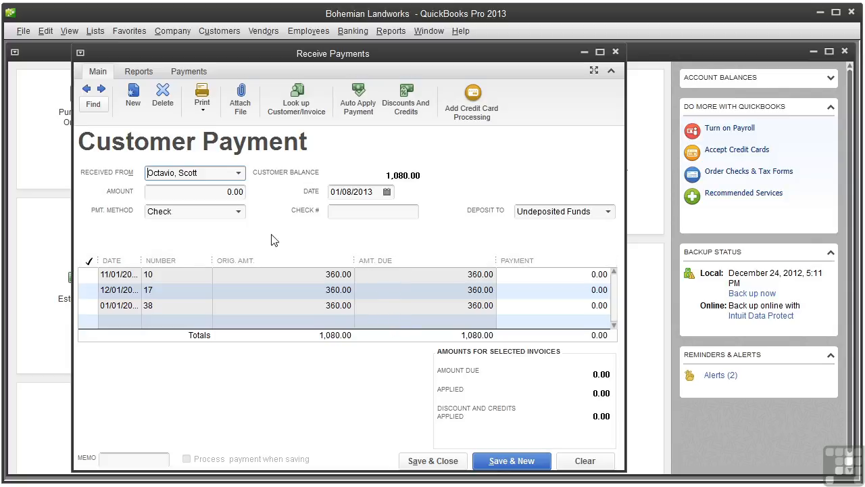
{"action": "left_click", "coordinate": [227, 191]}
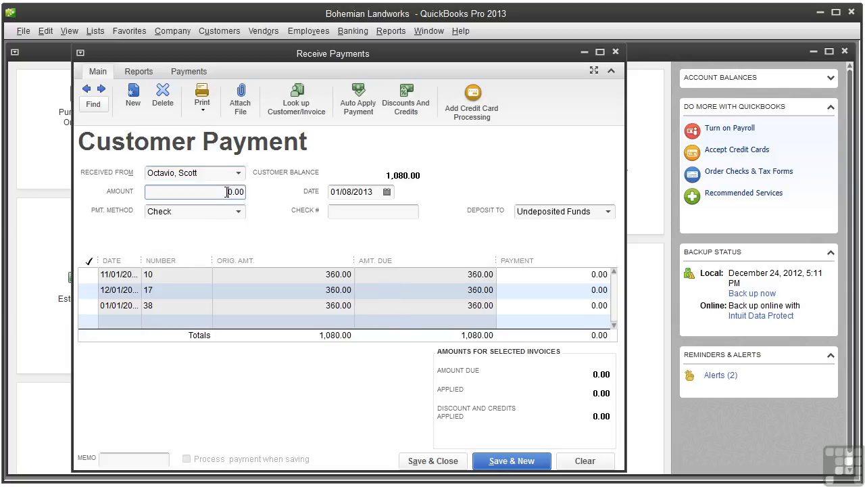
{"action": "type", "text": "36"}
{"action": "key", "text": "Tab"}
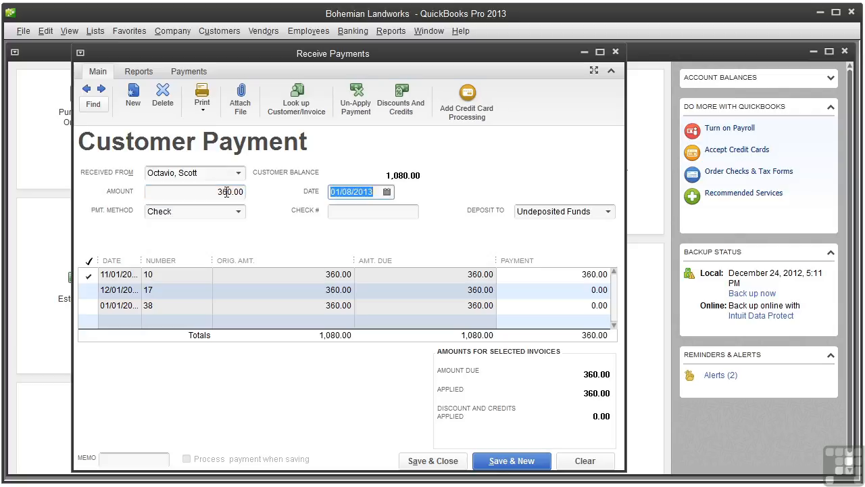
Step: Date the payment 01/08/2013, enter check number 1234, and choose Undeposited Funds as the deposit account
{"action": "left_click", "coordinate": [387, 192]}
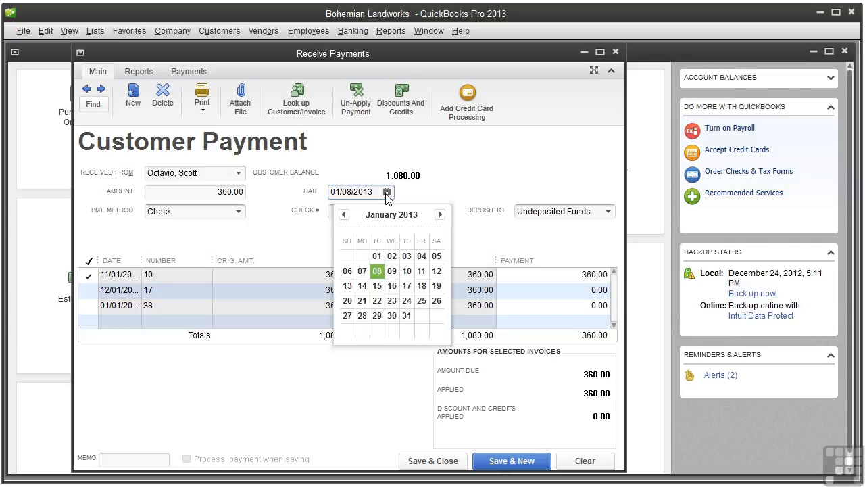
{"action": "left_click", "coordinate": [381, 275]}
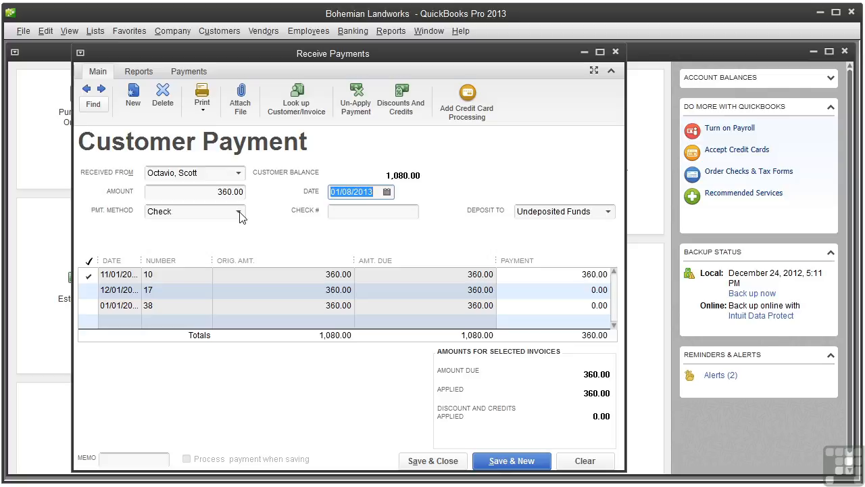
{"action": "left_click", "coordinate": [341, 211]}
{"action": "type", "text": "1234"}
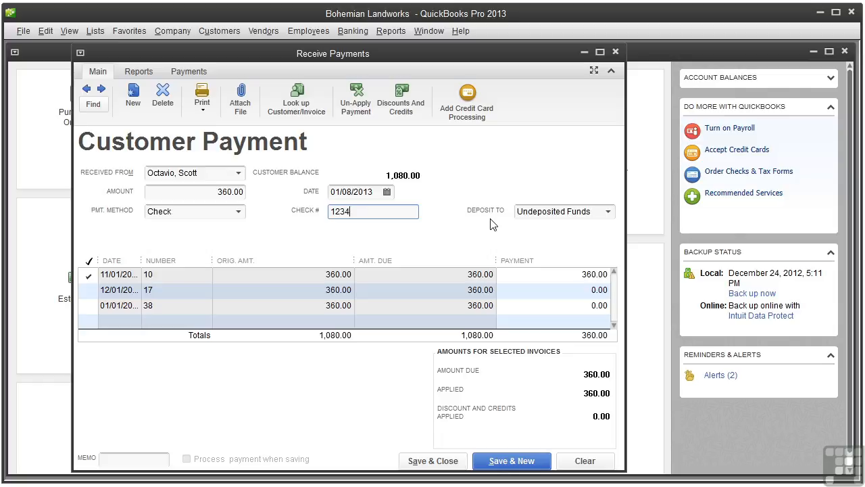
{"action": "left_click", "coordinate": [609, 212]}
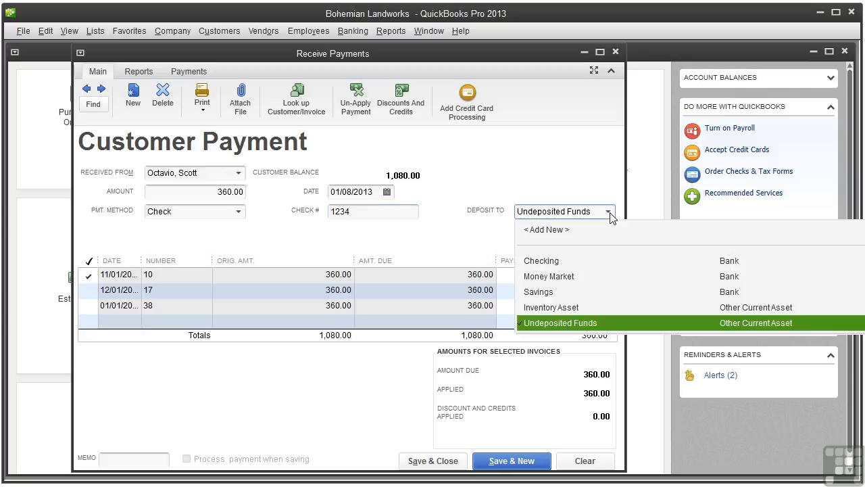
{"action": "left_click", "coordinate": [603, 322]}
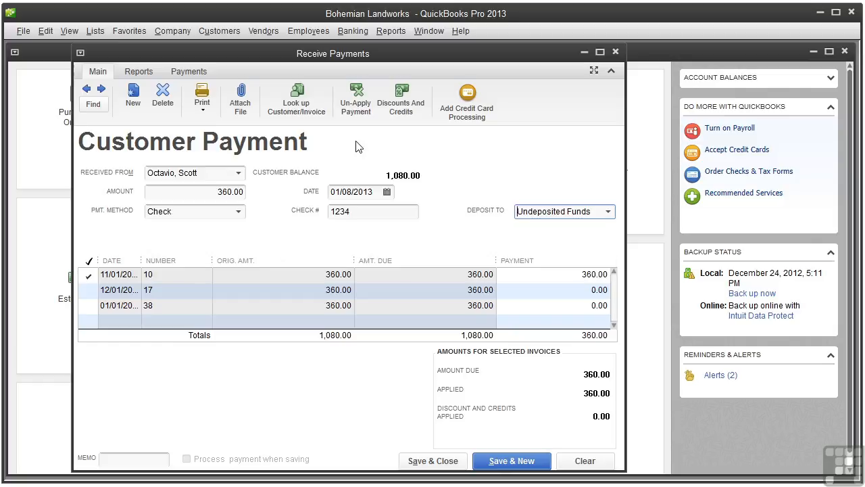
Step: Try moving the payment from invoice 10 to invoice 17, and un-apply it
{"action": "left_click", "coordinate": [356, 106]}
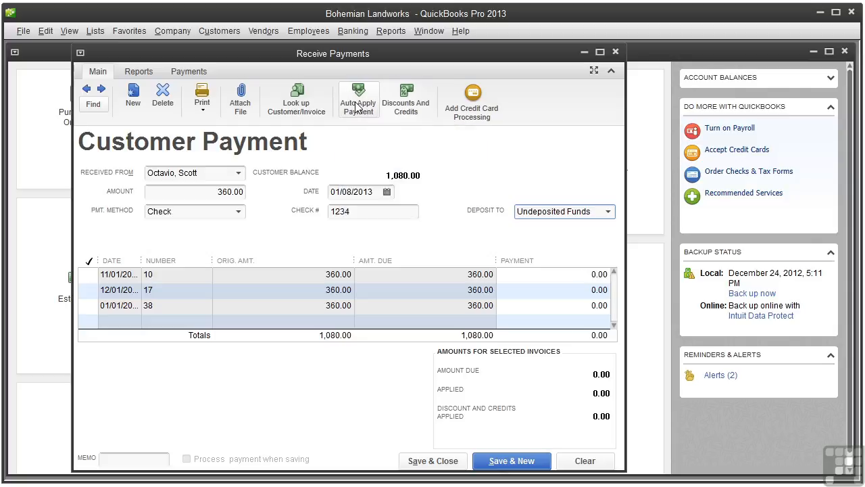
{"action": "left_click", "coordinate": [88, 291]}
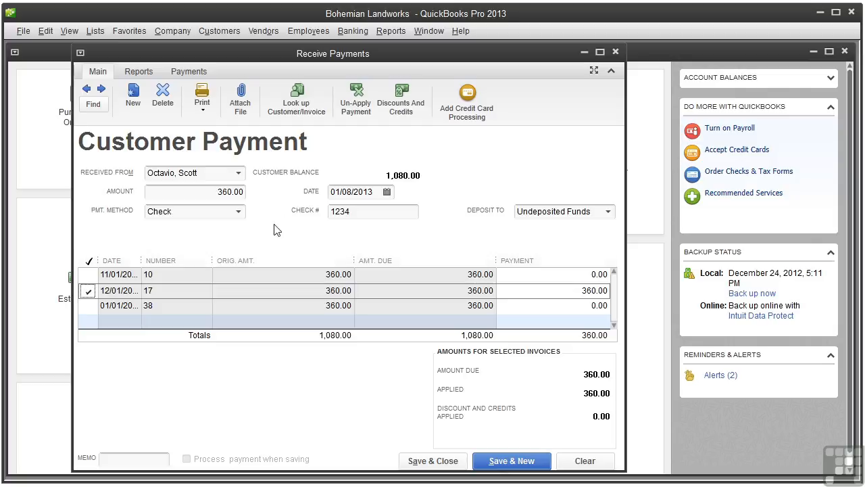
{"action": "left_click", "coordinate": [358, 96]}
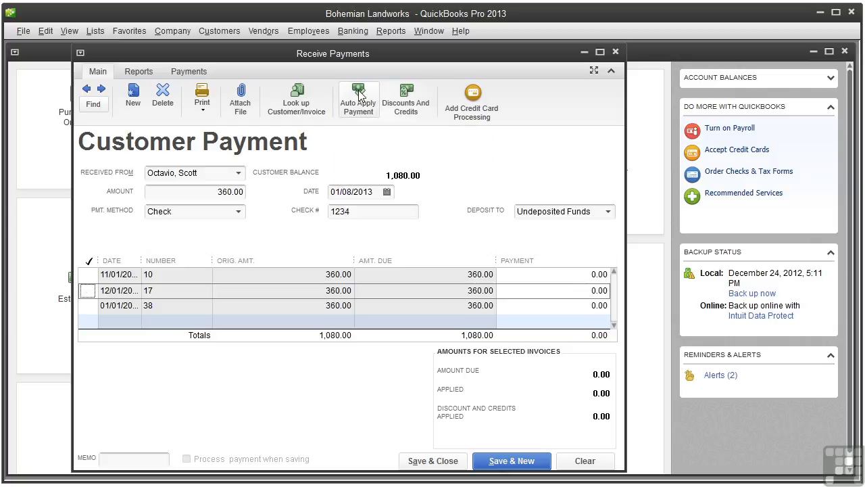
Step: Apply the 360.00 payment to invoice 10, and save and close the customer payment
{"action": "left_click", "coordinate": [88, 274]}
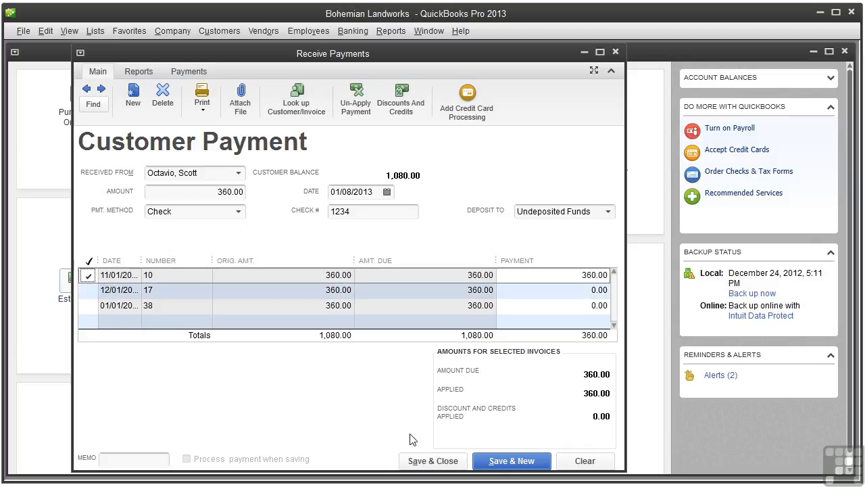
{"action": "left_click", "coordinate": [433, 461]}
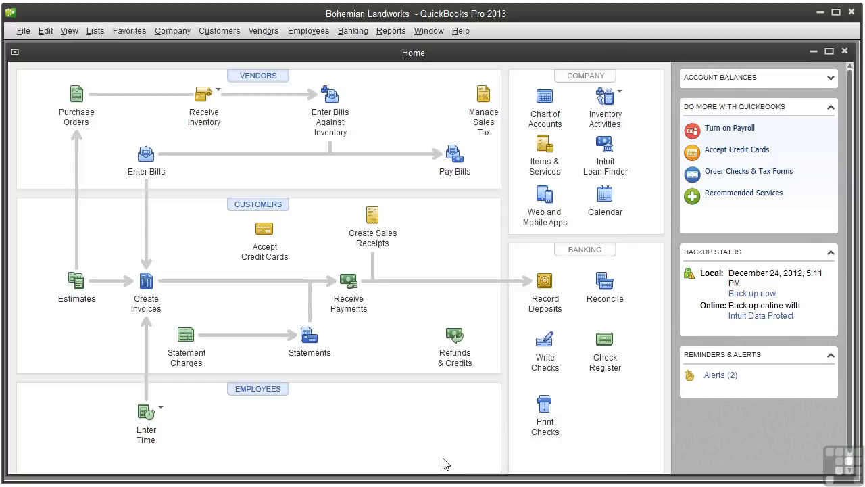
Step: Review the Undeposited Funds register from the chart of accounts for the recorded payment, and close both windows
{"action": "left_click", "coordinate": [555, 133]}
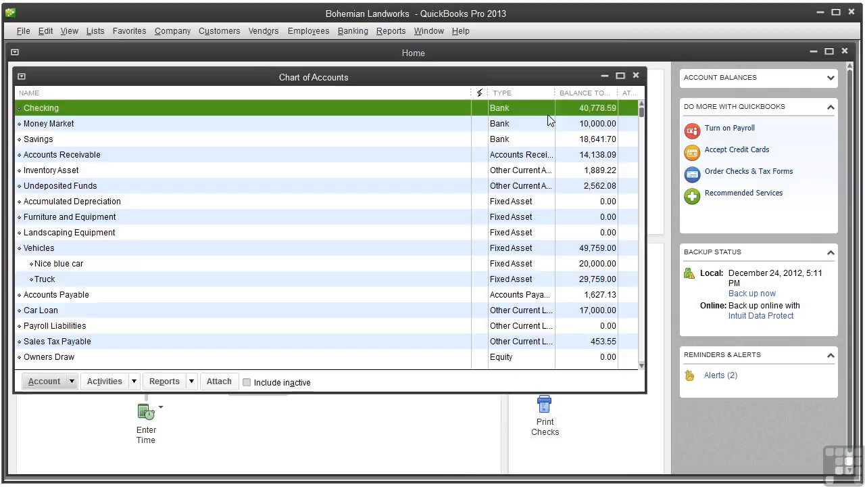
{"action": "double_click", "coordinate": [189, 187]}
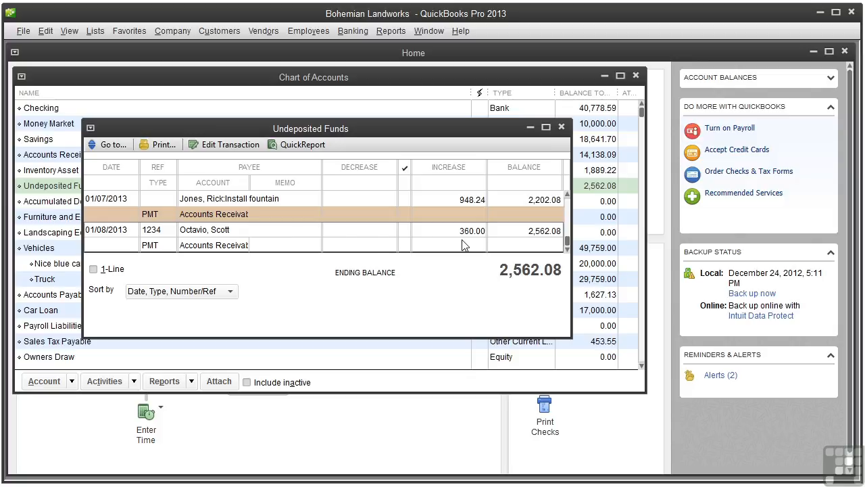
{"action": "left_click", "coordinate": [560, 127]}
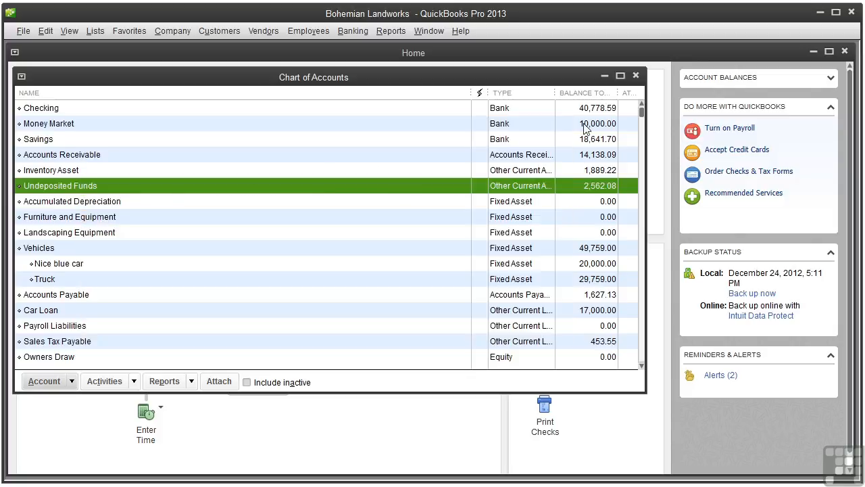
{"action": "left_click", "coordinate": [636, 75]}
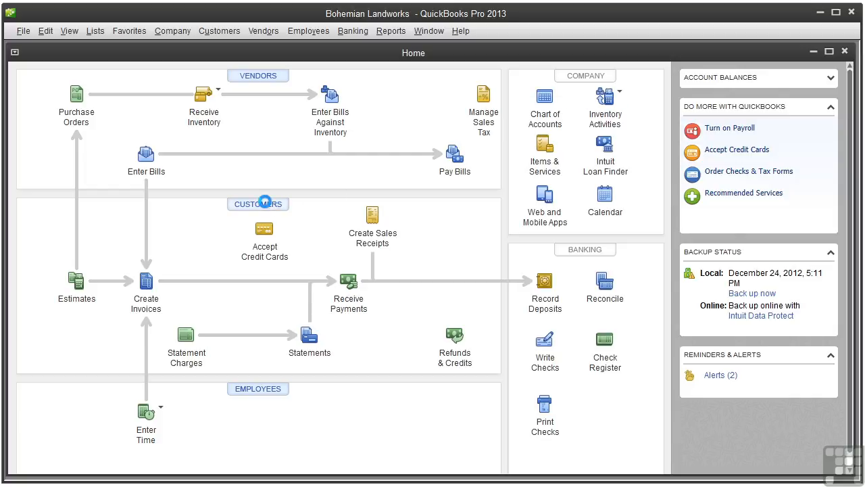
Step: Open the Remove lawn job's invoice 22 from the Customer Center and start receiving a payment against it
{"action": "left_click", "coordinate": [267, 208]}
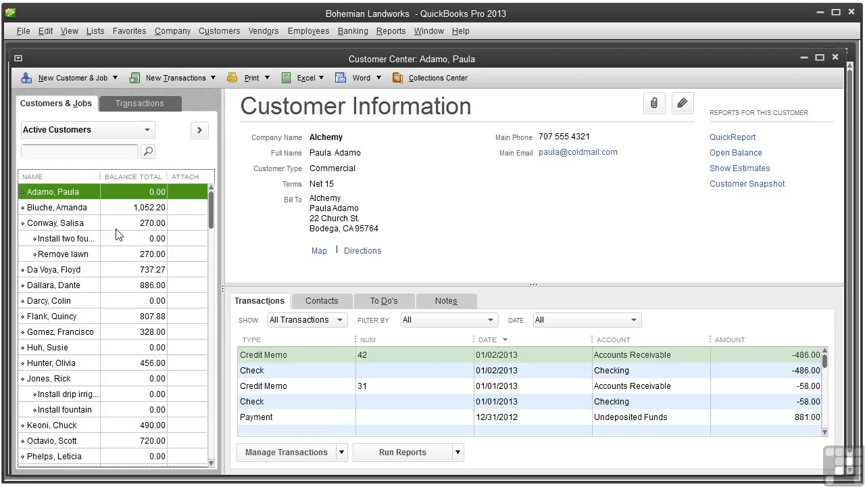
{"action": "left_click", "coordinate": [75, 257]}
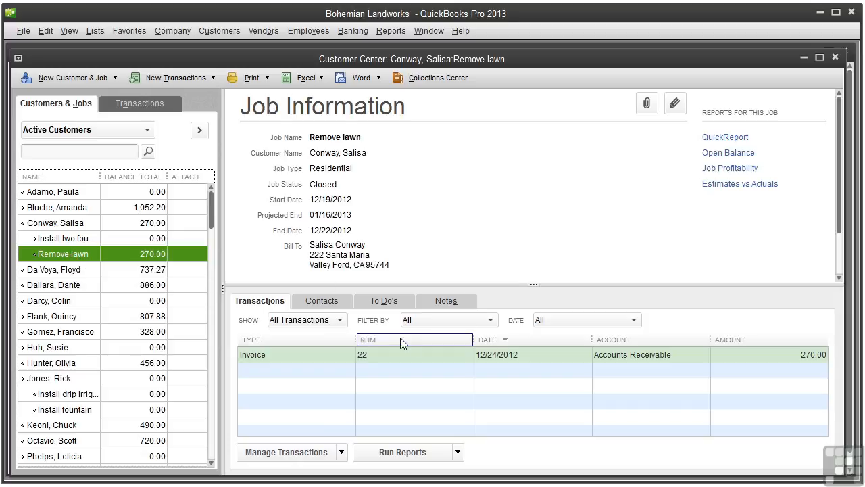
{"action": "double_click", "coordinate": [423, 354]}
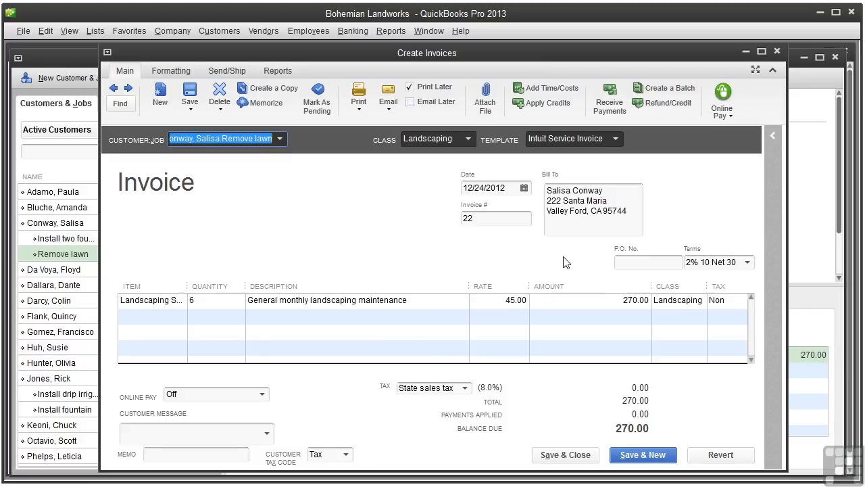
{"action": "left_click", "coordinate": [609, 105]}
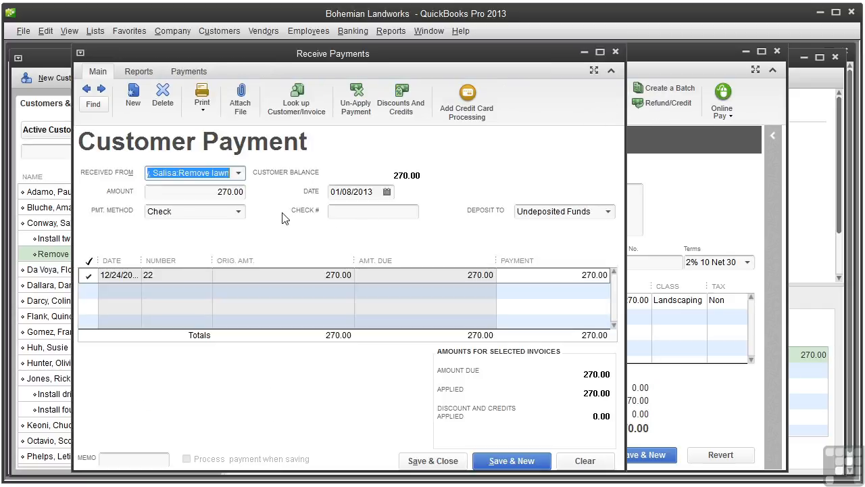
Step: Set the payment amount for invoice 22 to 170.00 and enter check number 2345
{"action": "left_click", "coordinate": [224, 191]}
{"action": "type", "text": "1"}
{"action": "key", "text": "Tab"}
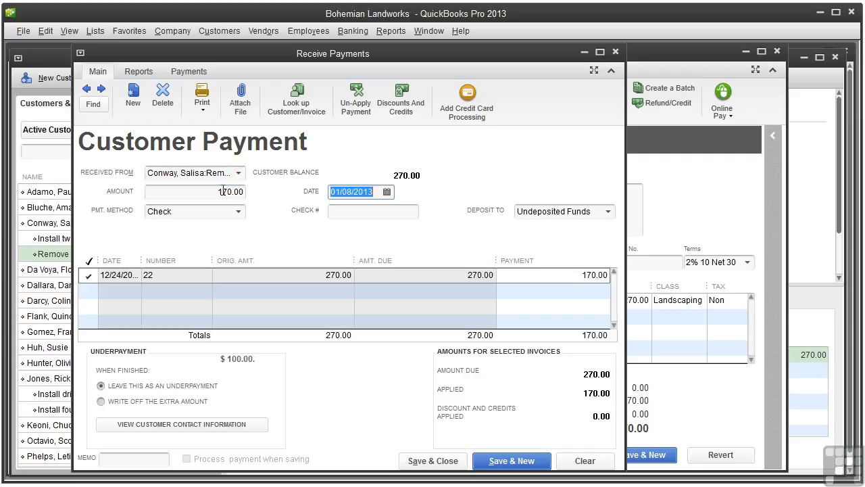
{"action": "left_click", "coordinate": [356, 211]}
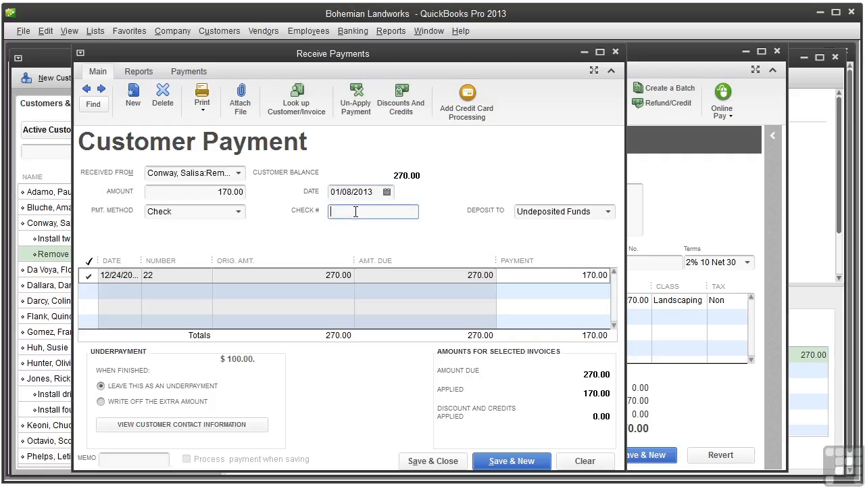
{"action": "type", "text": "2345"}
Step: Try writing off the unpaid remainder to the Ask My Accountant account, and cancel the write-off
{"action": "left_click", "coordinate": [102, 401]}
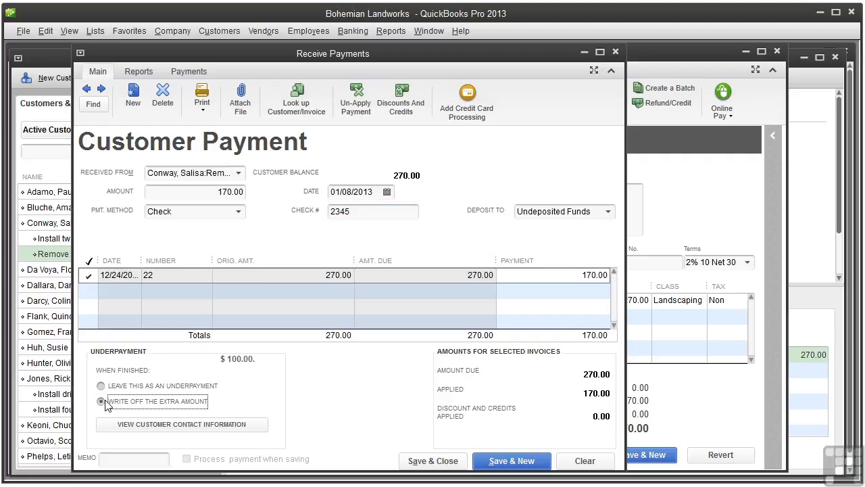
{"action": "left_click", "coordinate": [425, 459]}
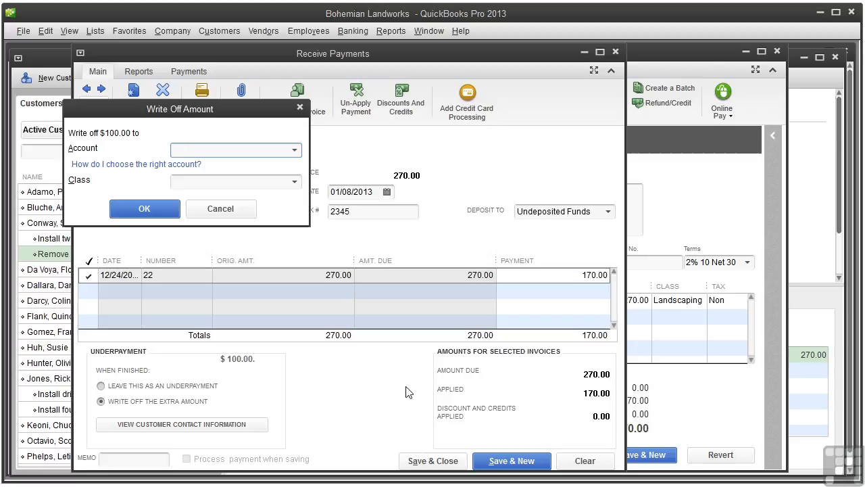
{"action": "left_click", "coordinate": [295, 150]}
{"action": "left_click_drag", "start_coordinate": [534, 402], "coordinate": [541, 457]}
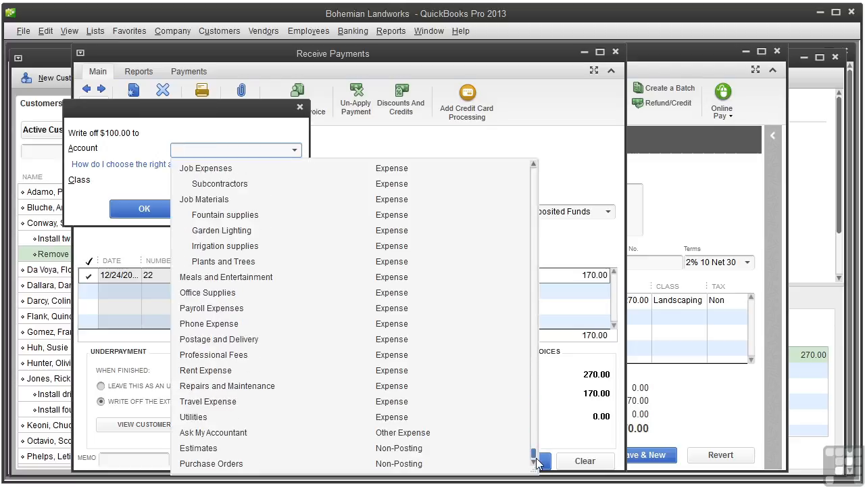
{"action": "left_click", "coordinate": [258, 436]}
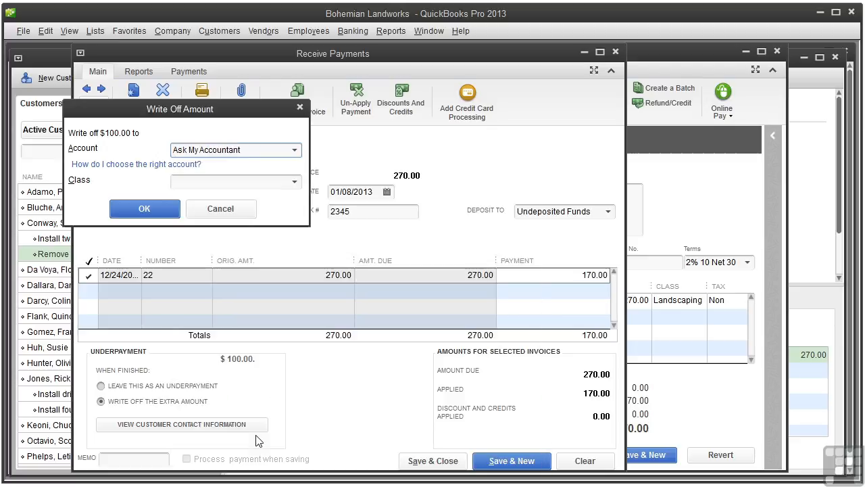
{"action": "left_click", "coordinate": [234, 208]}
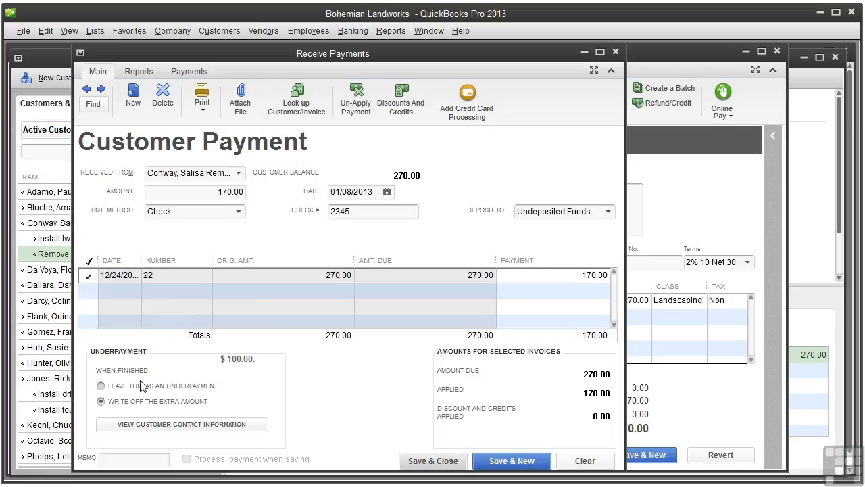
Step: Leave the unpaid remainder as an underpayment, and save and close the customer payment
{"action": "left_click", "coordinate": [100, 387]}
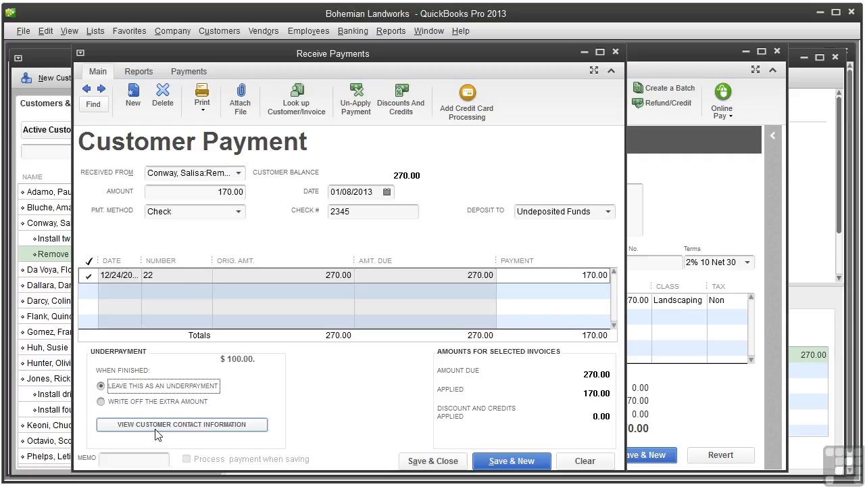
{"action": "left_click", "coordinate": [436, 461]}
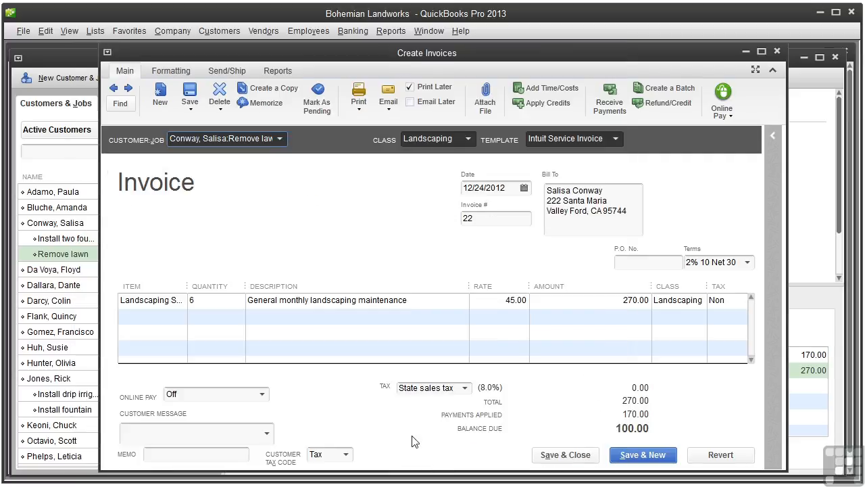